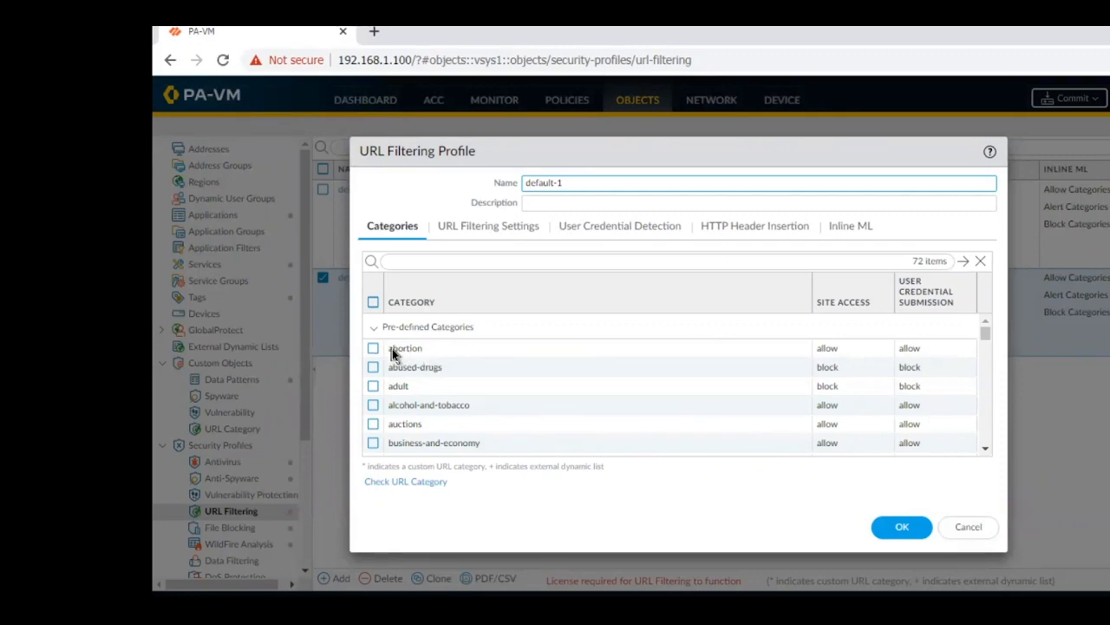
Try continue as the site access action for the abortion category
{"action": "left_click", "coordinate": [848, 349]}
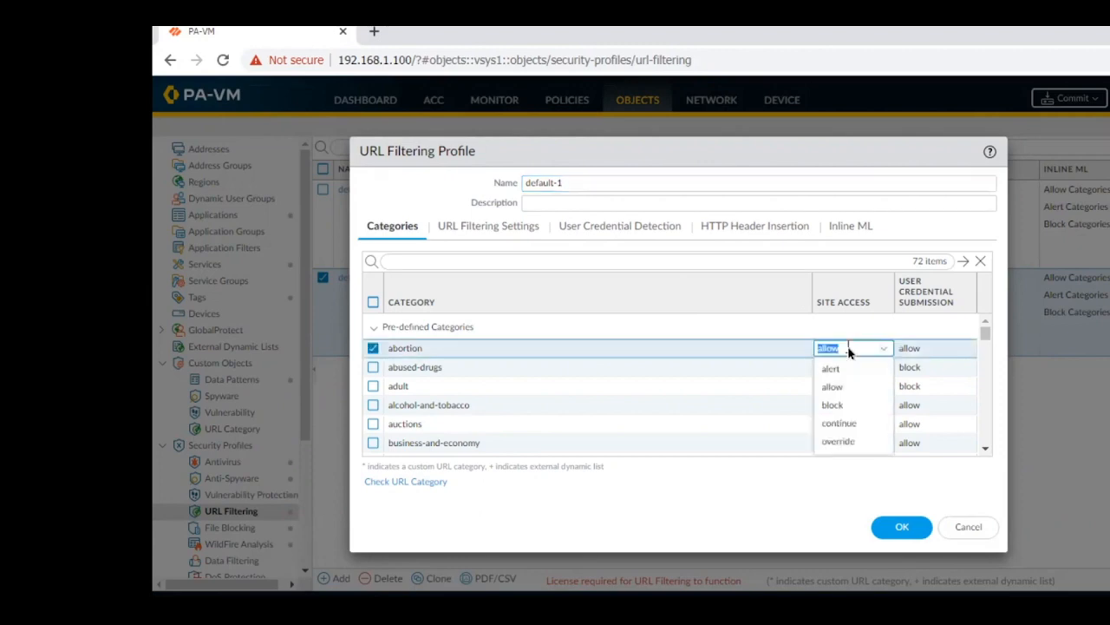
{"action": "left_click", "coordinate": [848, 425]}
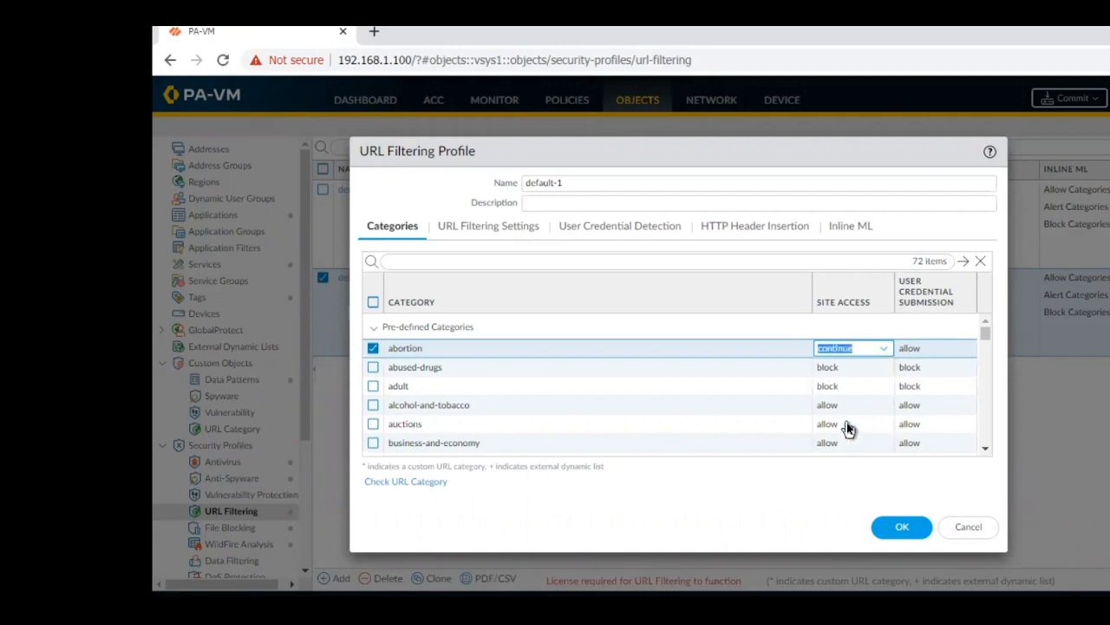
{"action": "left_click", "coordinate": [887, 351]}
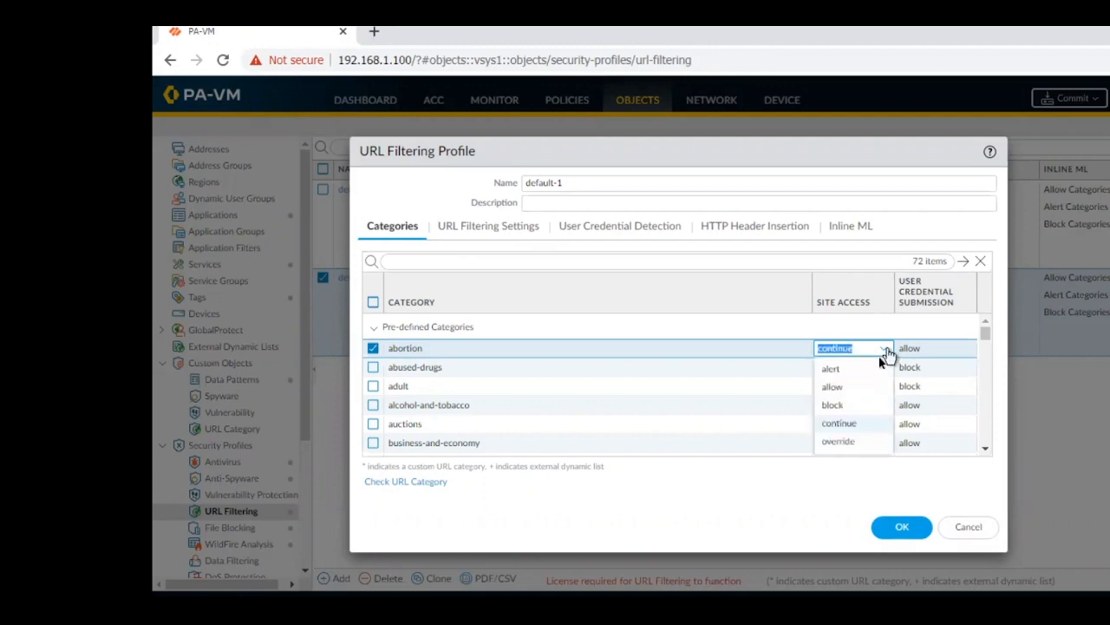
{"action": "left_click", "coordinate": [837, 428]}
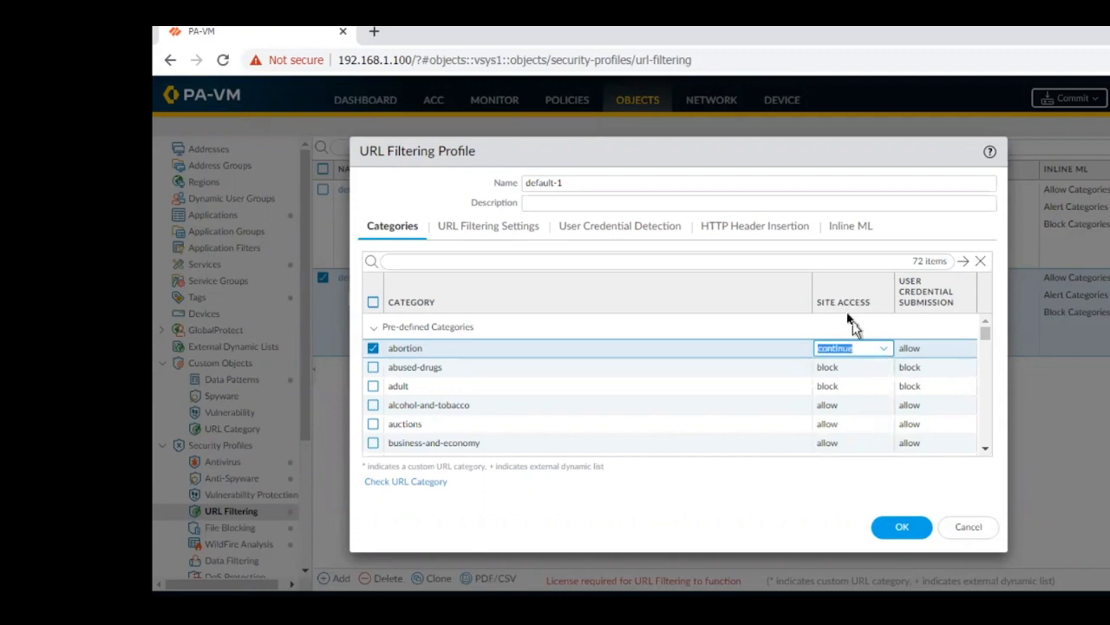
Try override and block as alternative site access actions for the abortion category, leaving override selected
{"action": "left_click", "coordinate": [884, 348]}
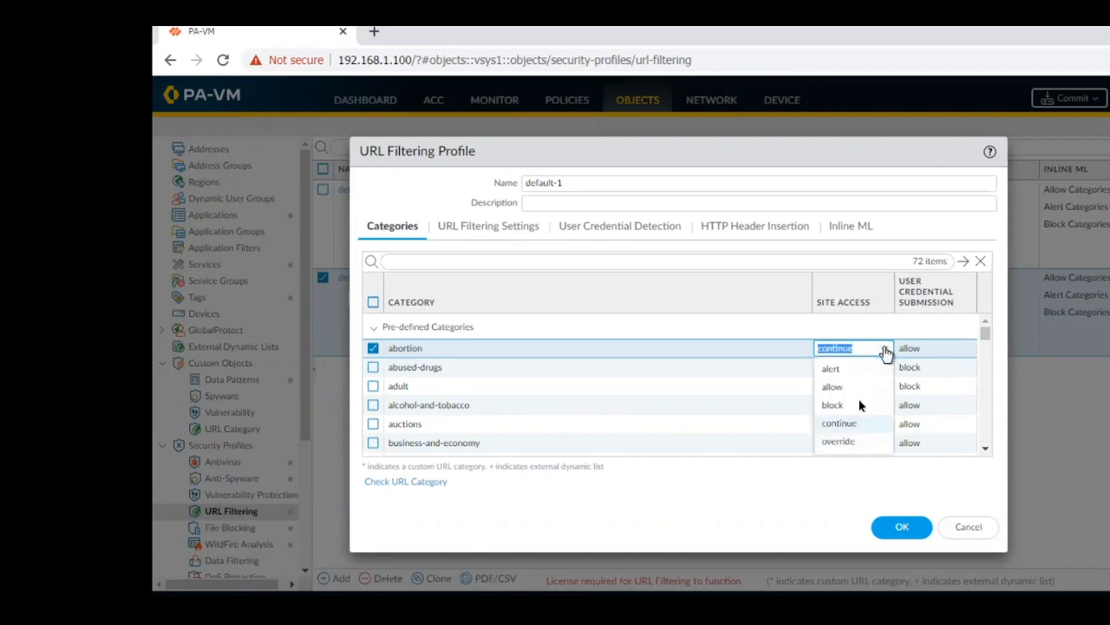
{"action": "left_click", "coordinate": [847, 444]}
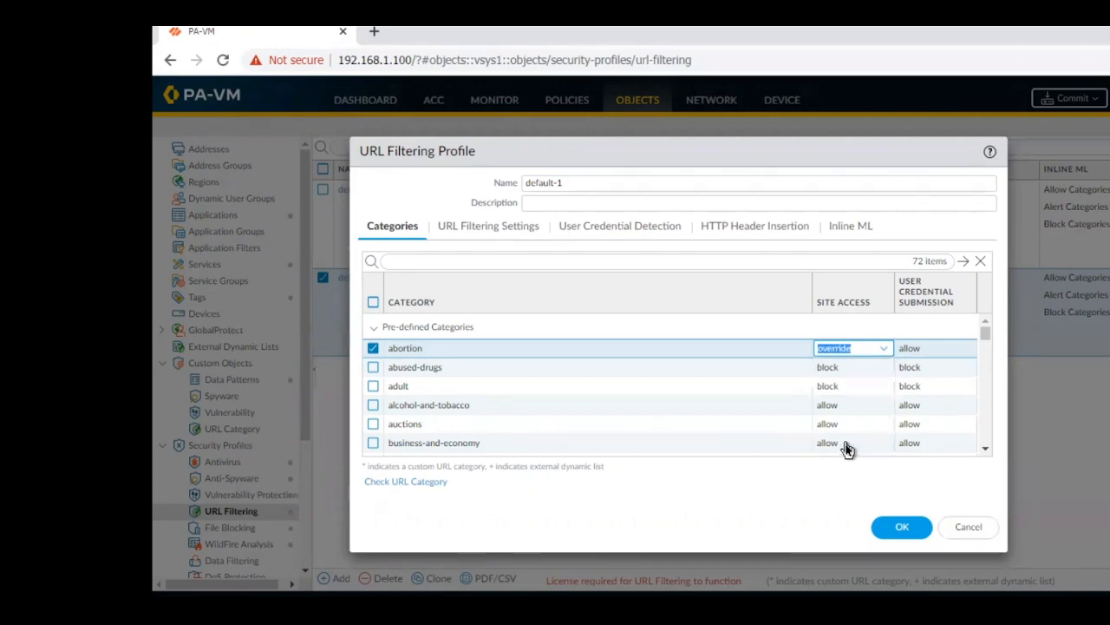
{"action": "left_click", "coordinate": [883, 353]}
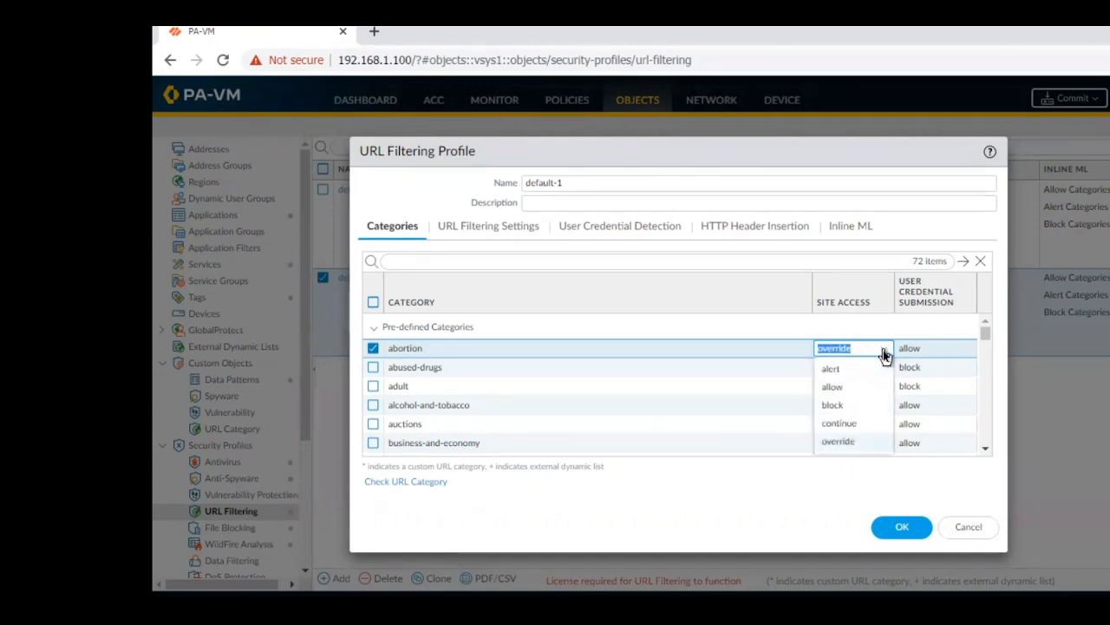
{"action": "left_click", "coordinate": [837, 406]}
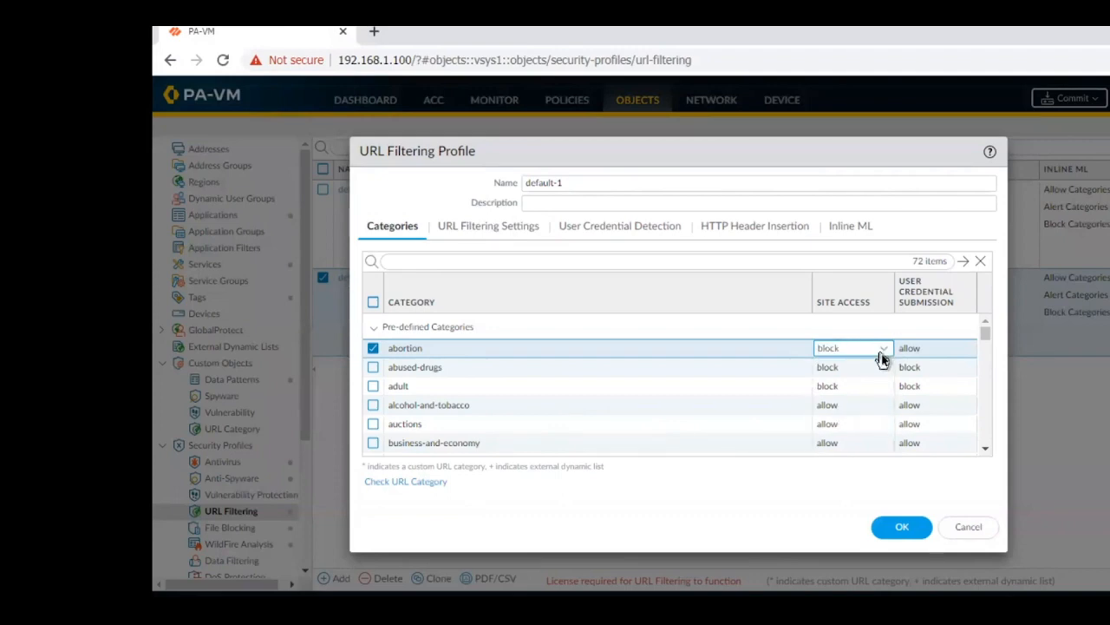
{"action": "left_click", "coordinate": [883, 354]}
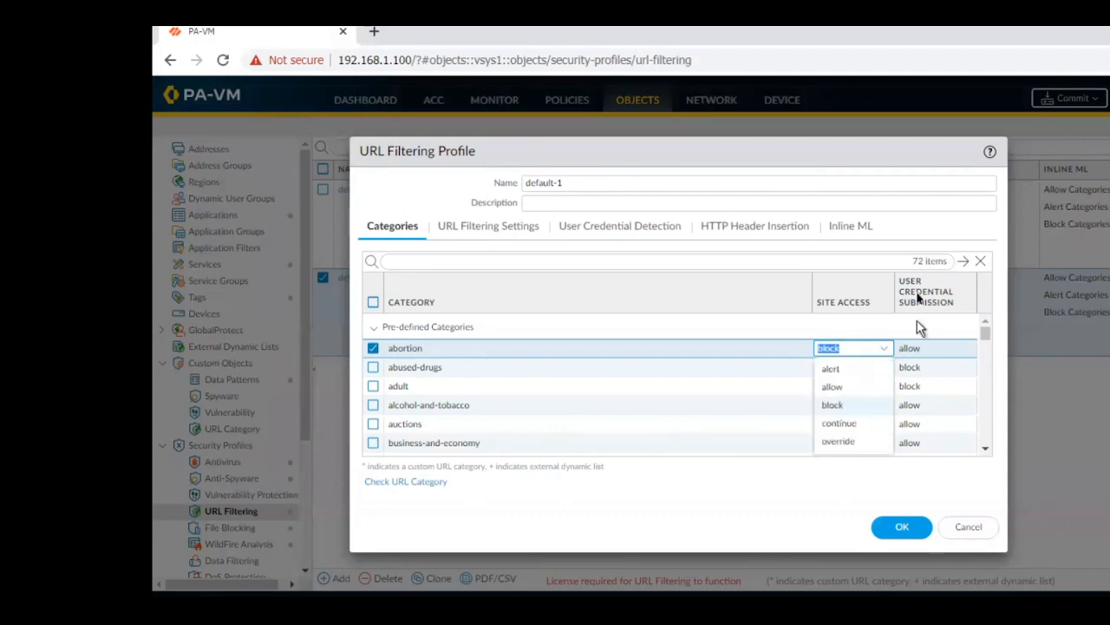
{"action": "left_click", "coordinate": [845, 443]}
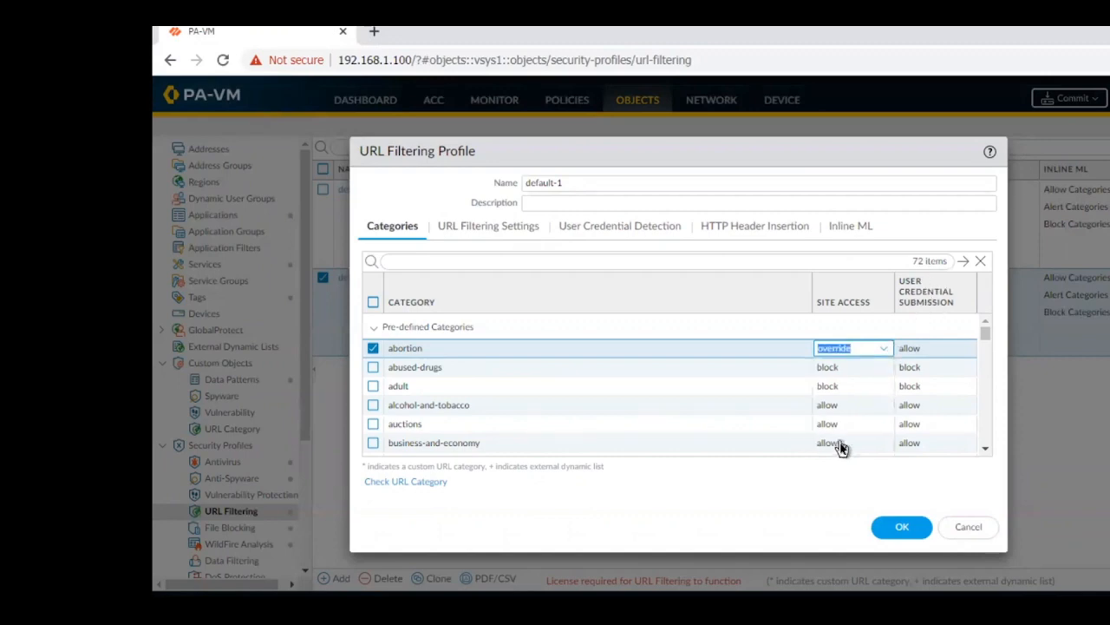
{"action": "left_click", "coordinate": [883, 351]}
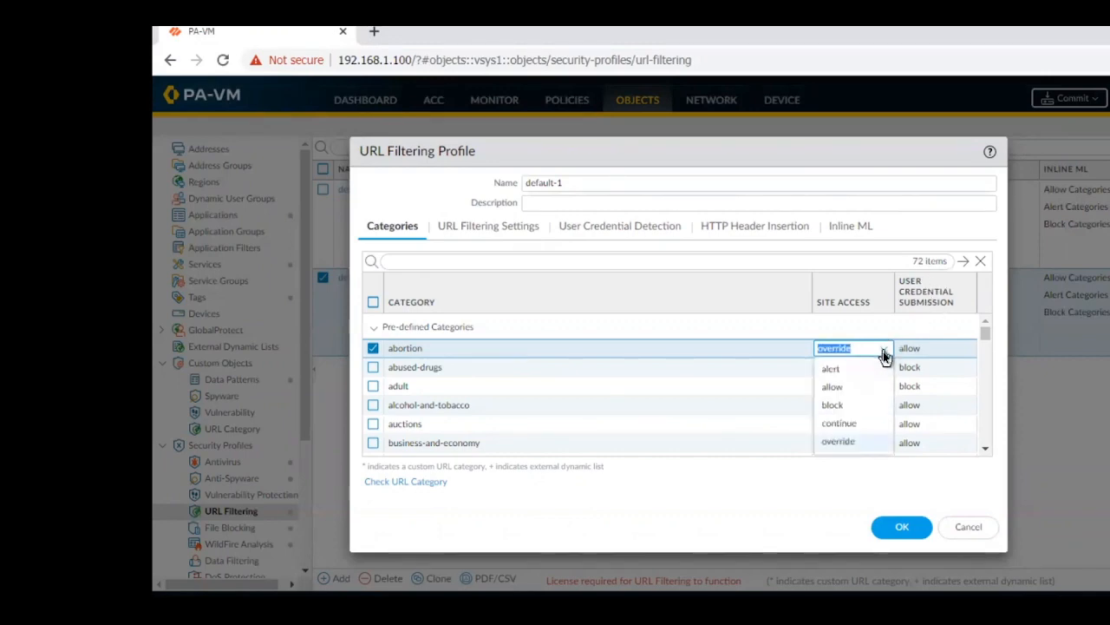
{"action": "left_click", "coordinate": [837, 442]}
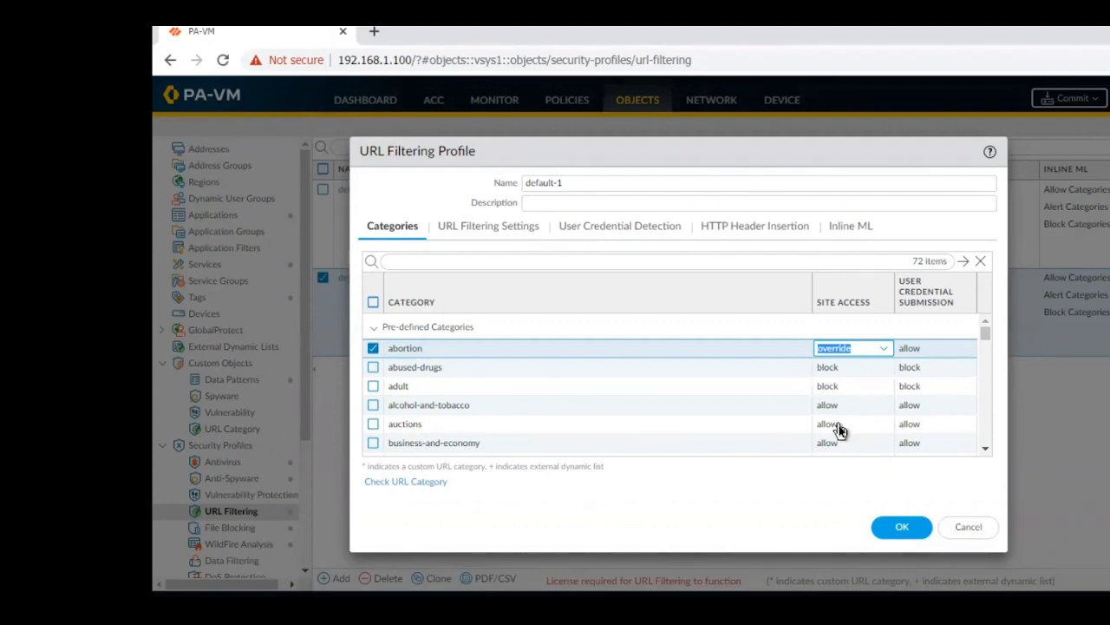
{"action": "left_click", "coordinate": [883, 347]}
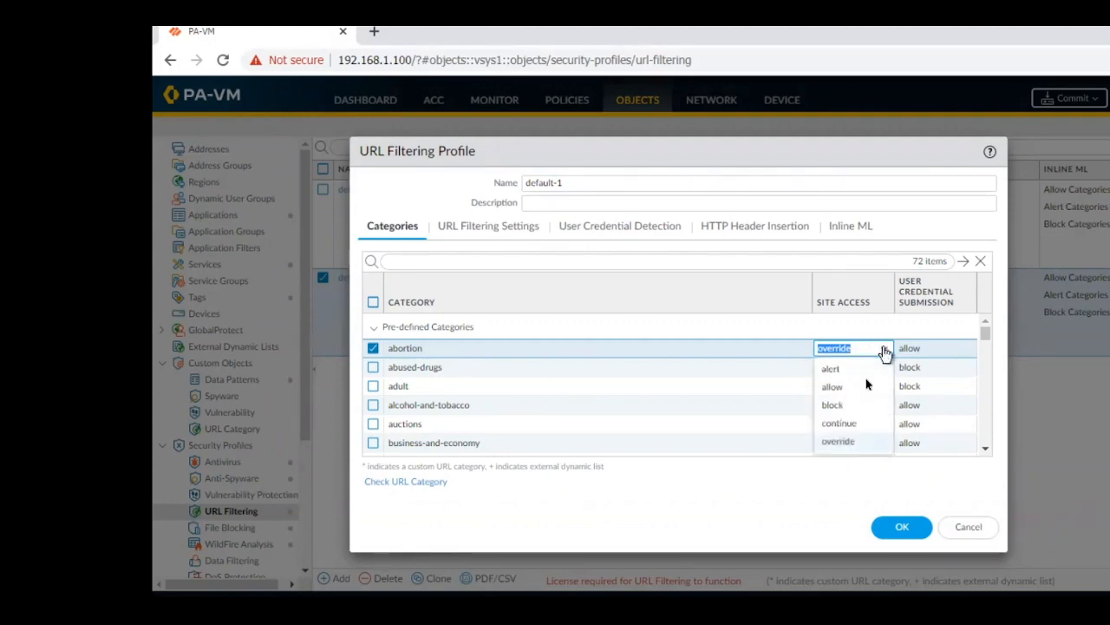
{"action": "left_click", "coordinate": [840, 445]}
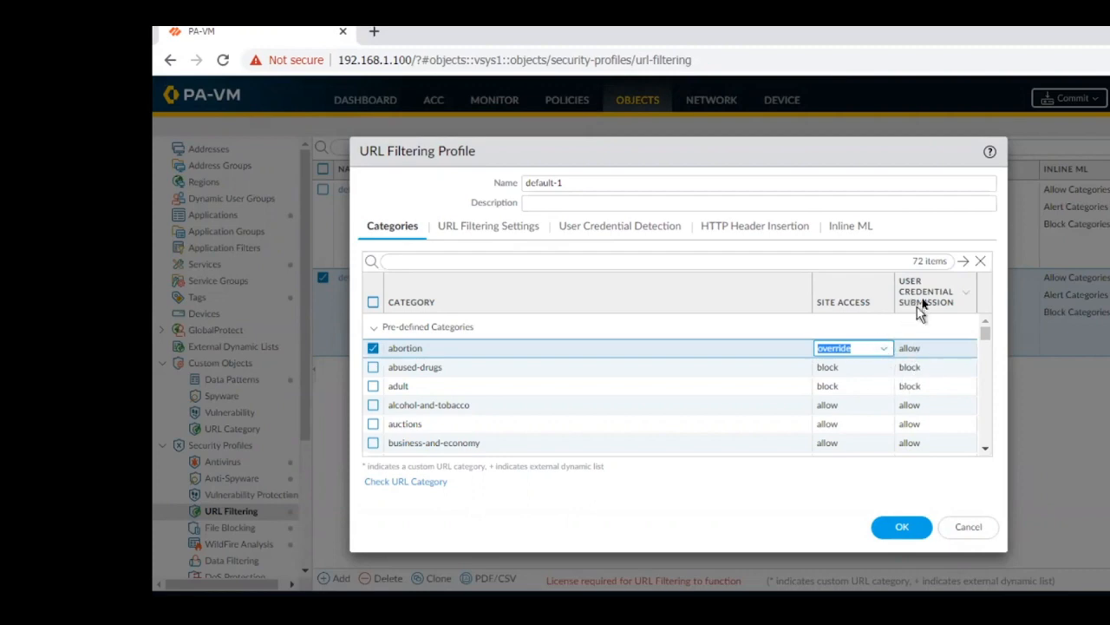
Check the user credential submission options for the abortion category and set its site access to block
{"action": "left_click", "coordinate": [926, 351]}
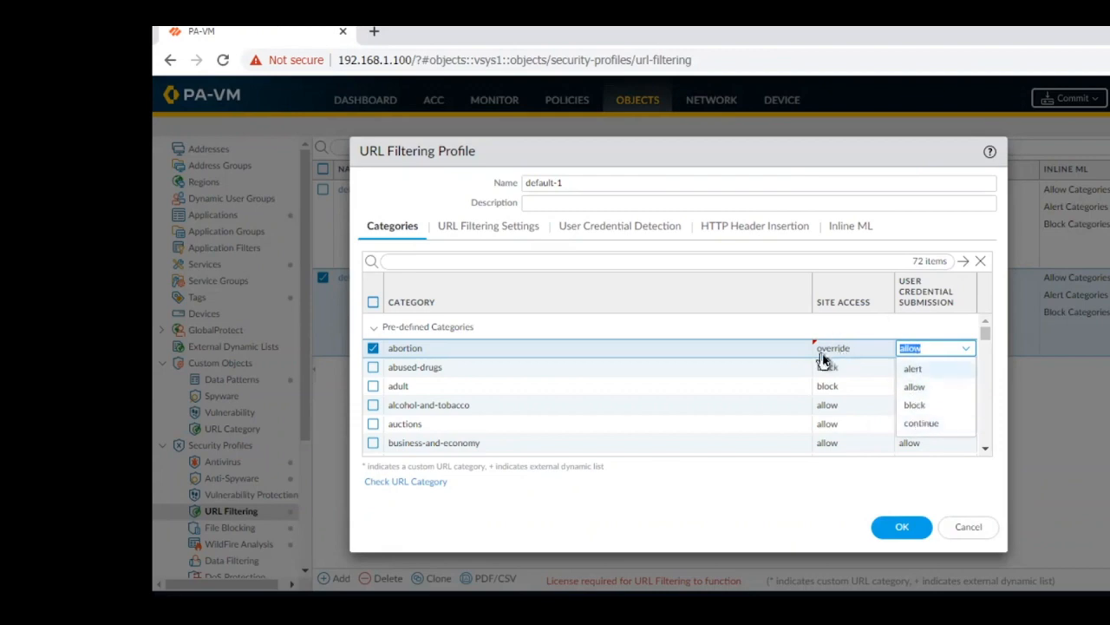
{"action": "left_click", "coordinate": [872, 351]}
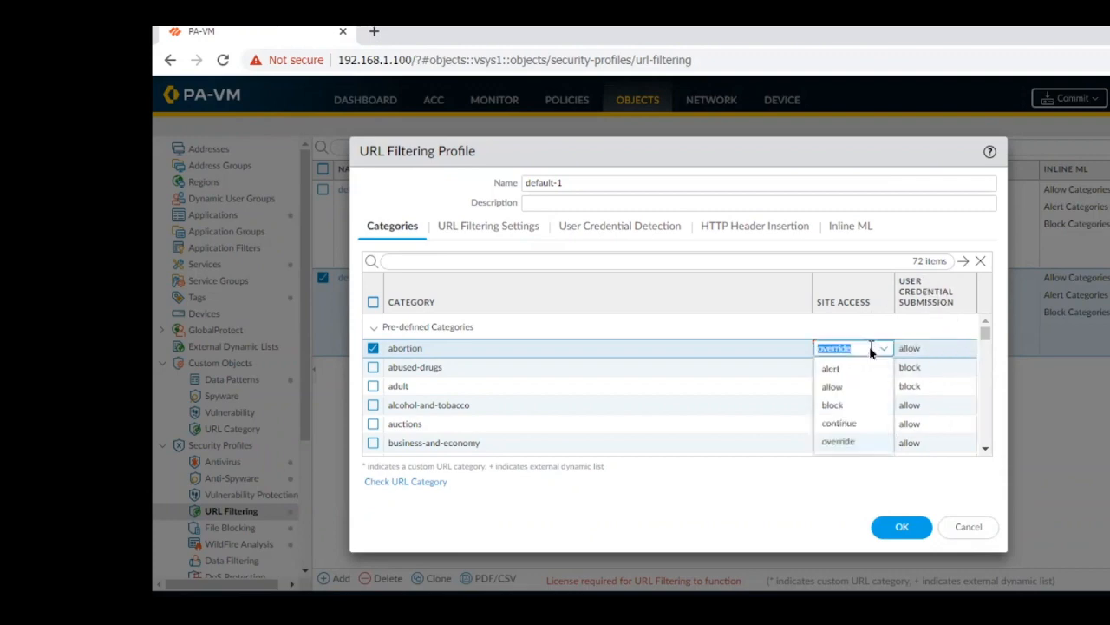
{"action": "left_click", "coordinate": [846, 404]}
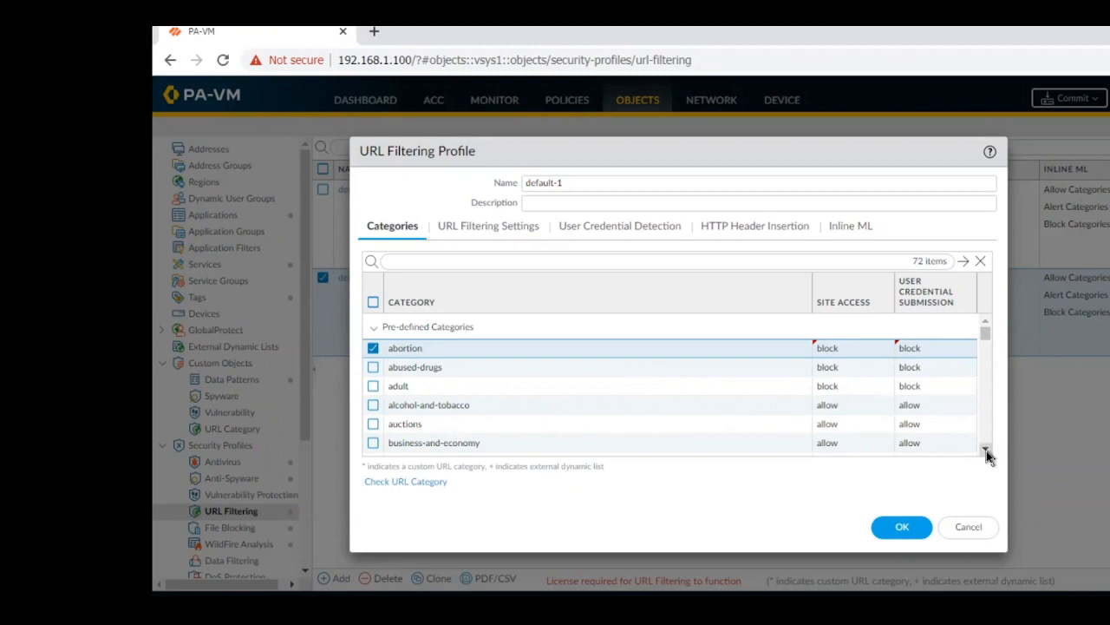
Select the educational-institutions, entertainment-and-arts, financial-services and gambling categories in the profile
{"action": "scroll", "coordinate": [986, 450], "scroll_direction": "down", "scroll_amount": 3}
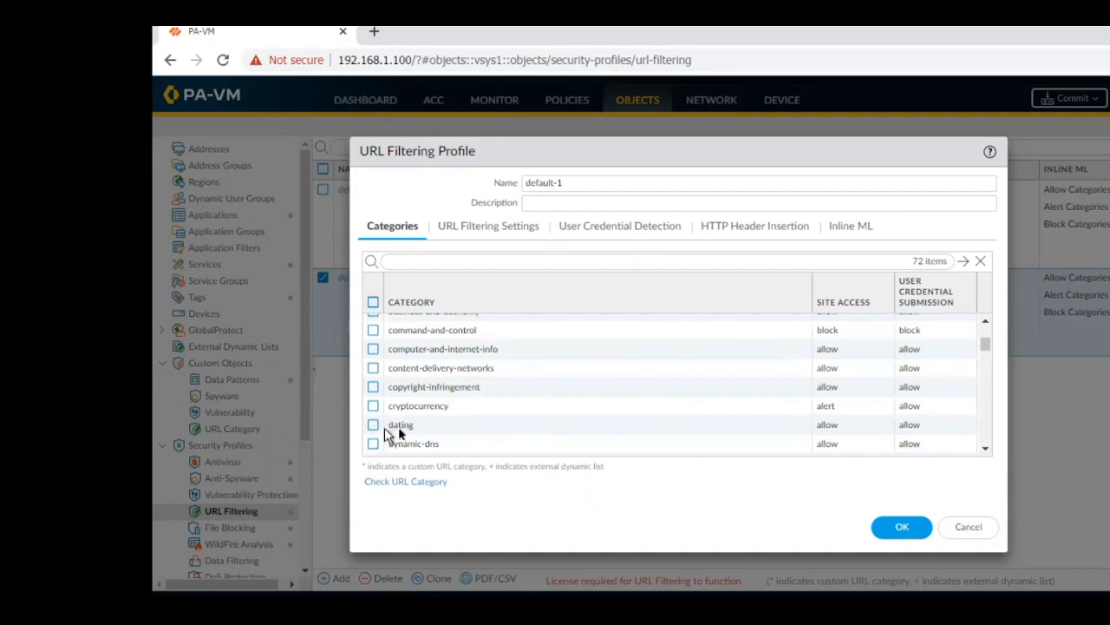
{"action": "left_click", "coordinate": [985, 450]}
{"action": "left_click", "coordinate": [986, 450]}
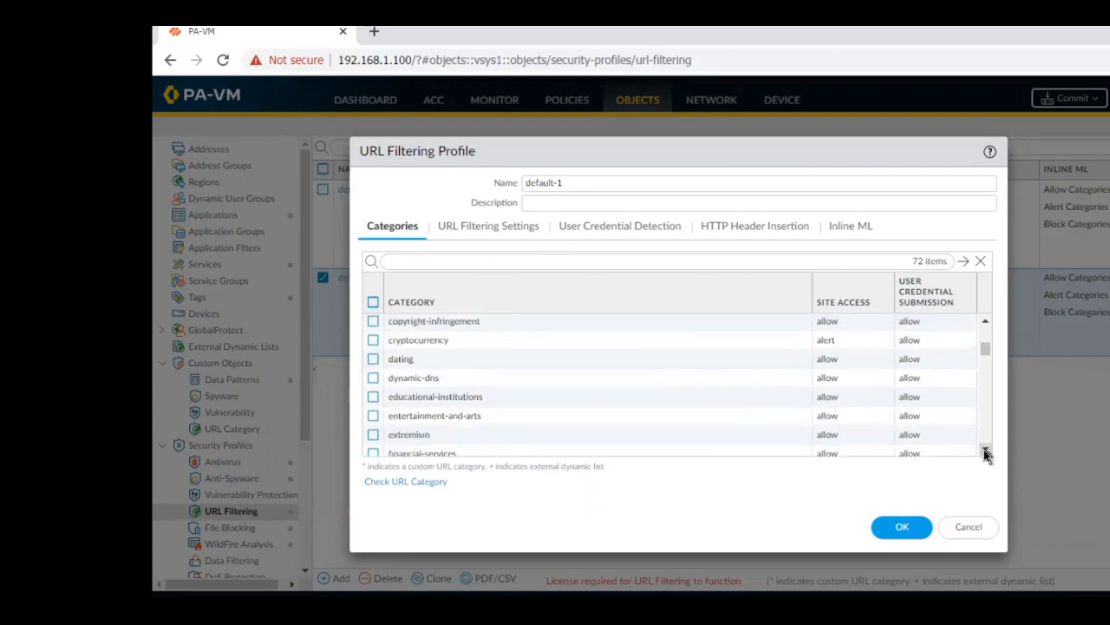
{"action": "left_click", "coordinate": [986, 450]}
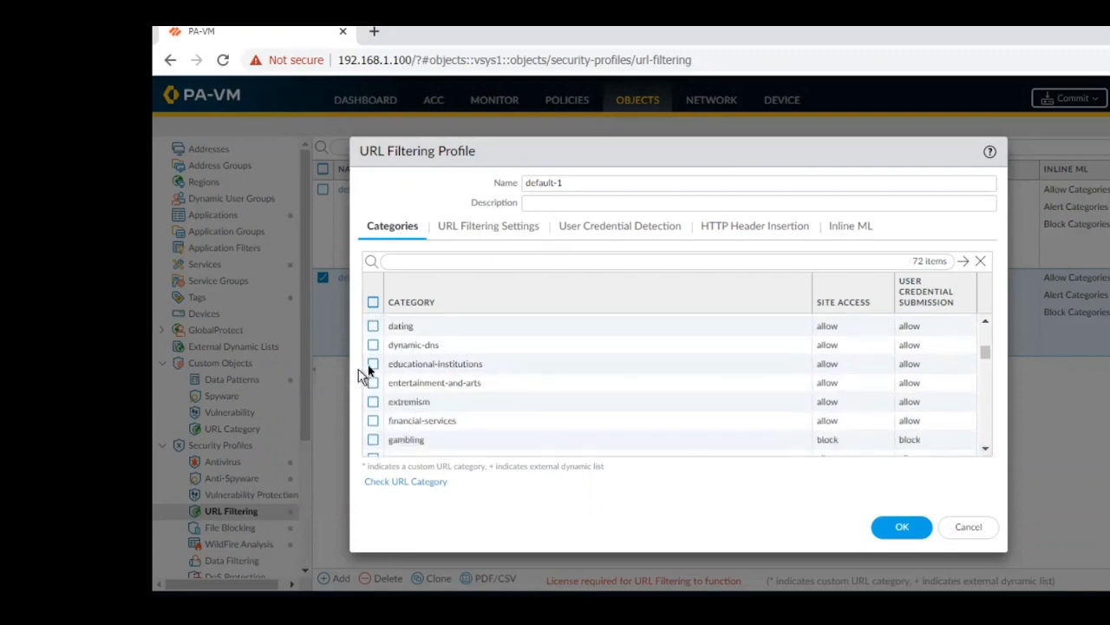
{"action": "left_click", "coordinate": [372, 363]}
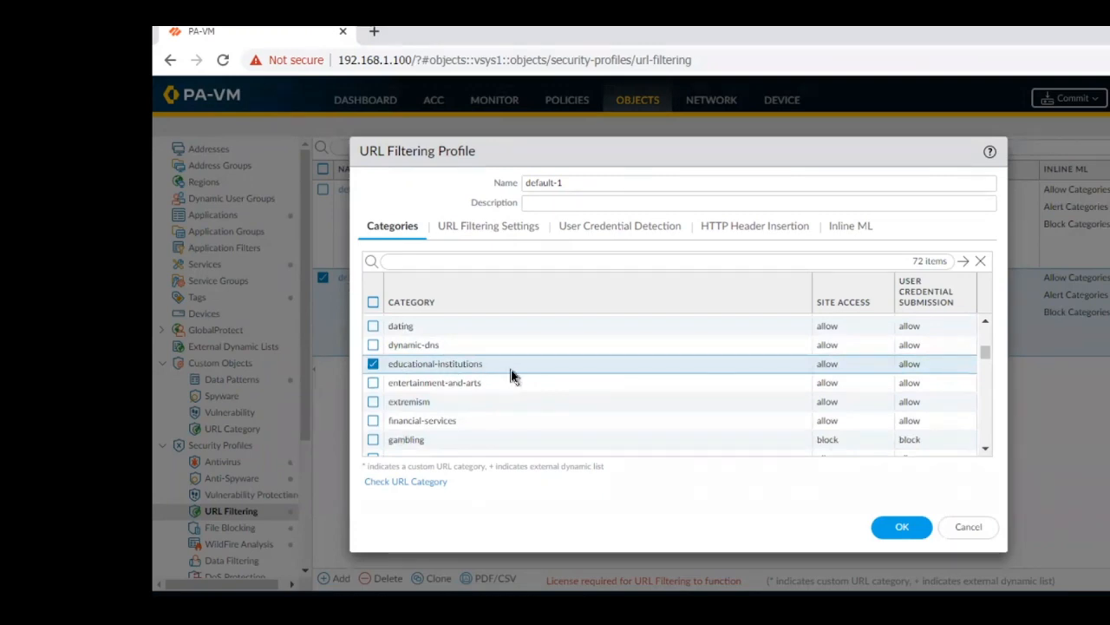
{"action": "left_click", "coordinate": [373, 383]}
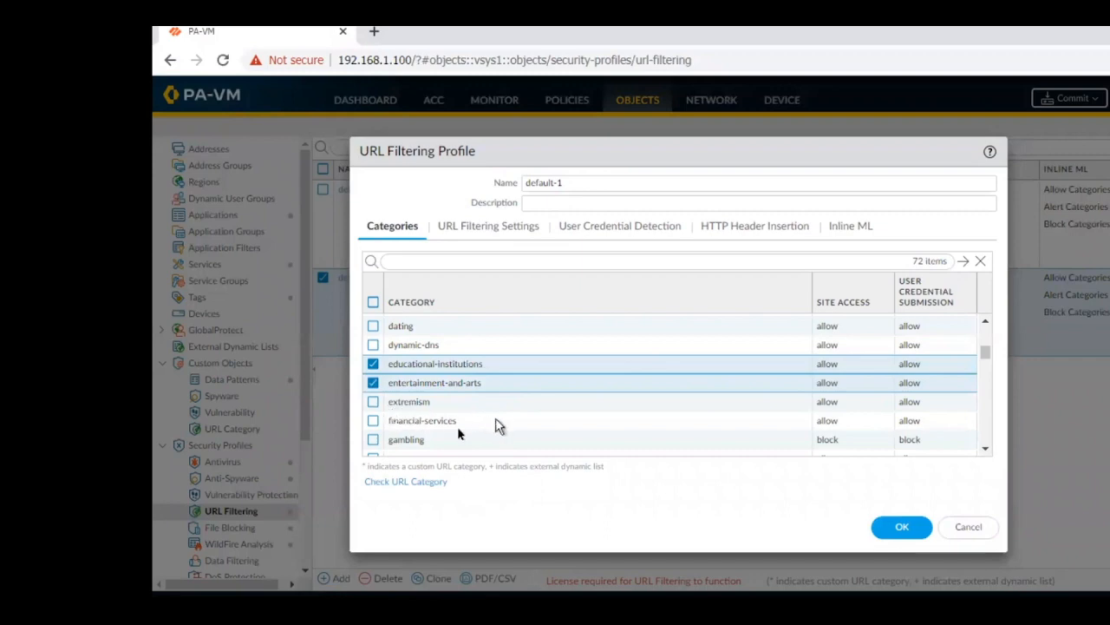
{"action": "left_click", "coordinate": [373, 420]}
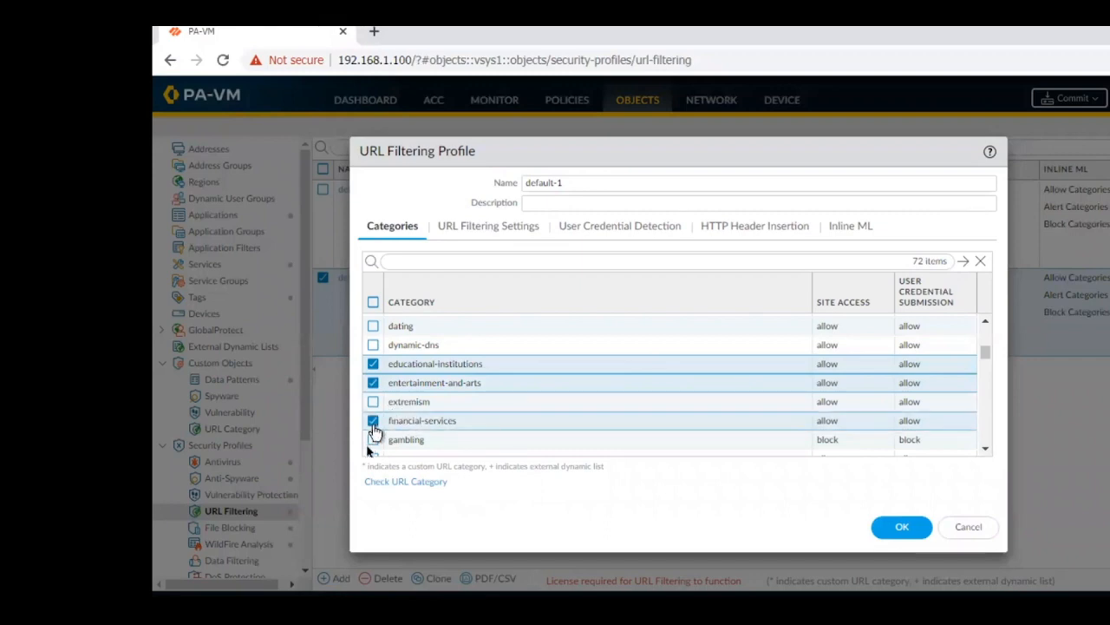
{"action": "left_click", "coordinate": [372, 441]}
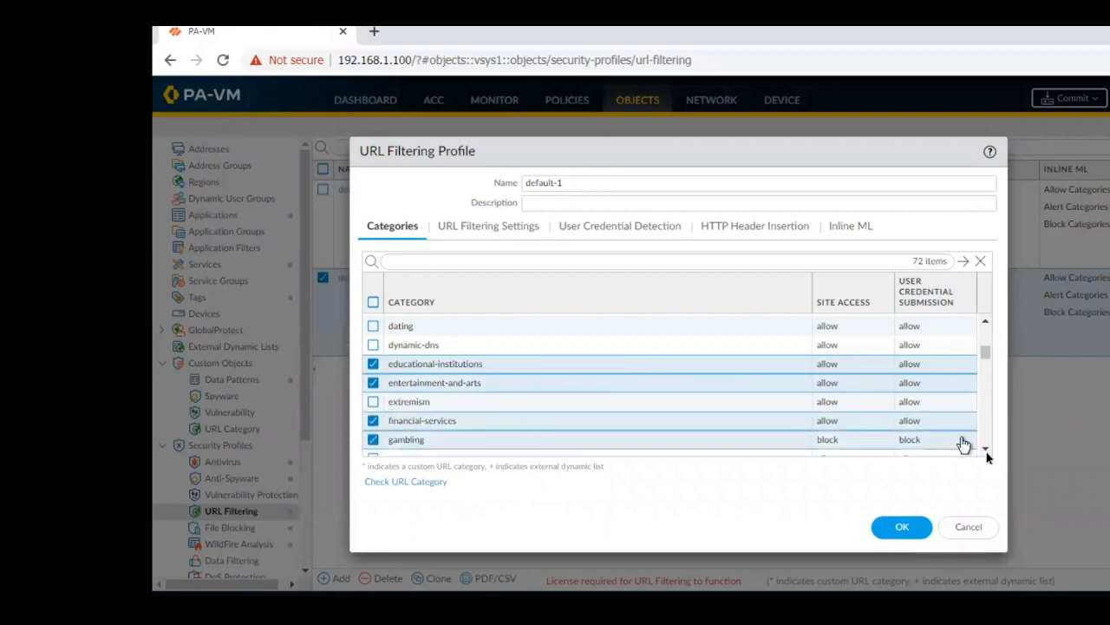
{"action": "scroll", "coordinate": [987, 452], "scroll_direction": "down", "scroll_amount": 7}
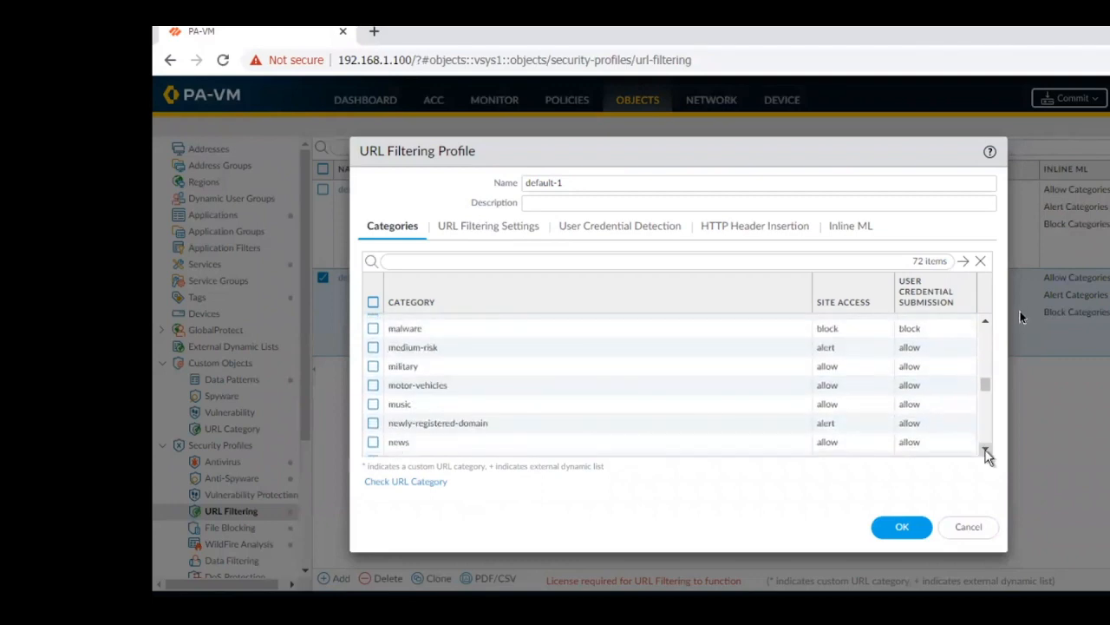
{"action": "scroll", "coordinate": [987, 321], "scroll_direction": "up", "scroll_amount": 5}
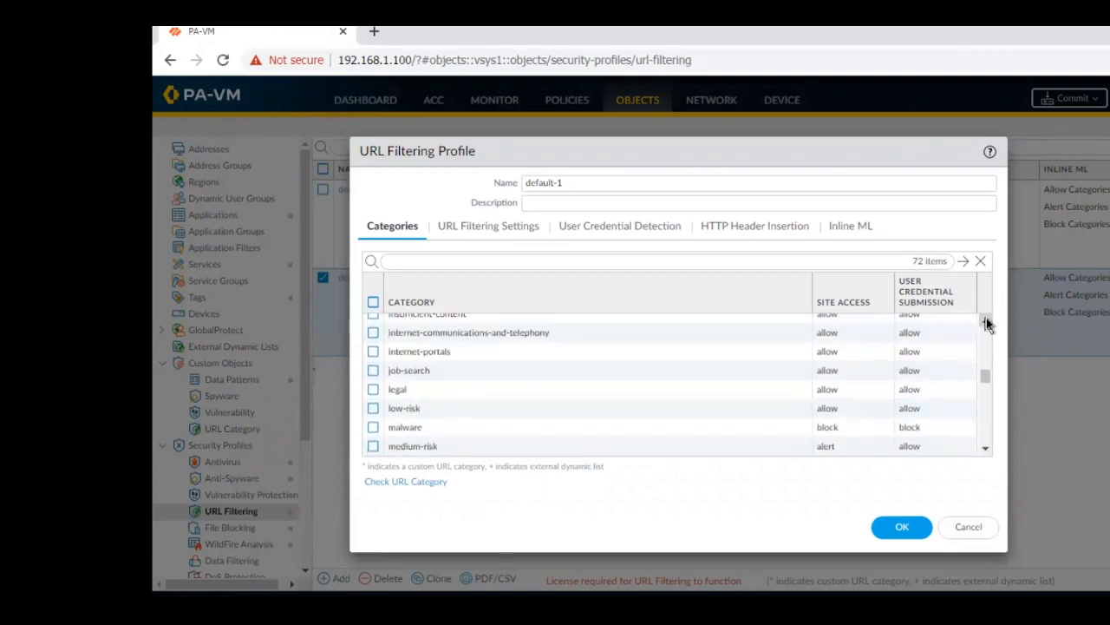
{"action": "scroll", "coordinate": [987, 321], "scroll_direction": "up", "scroll_amount": 3}
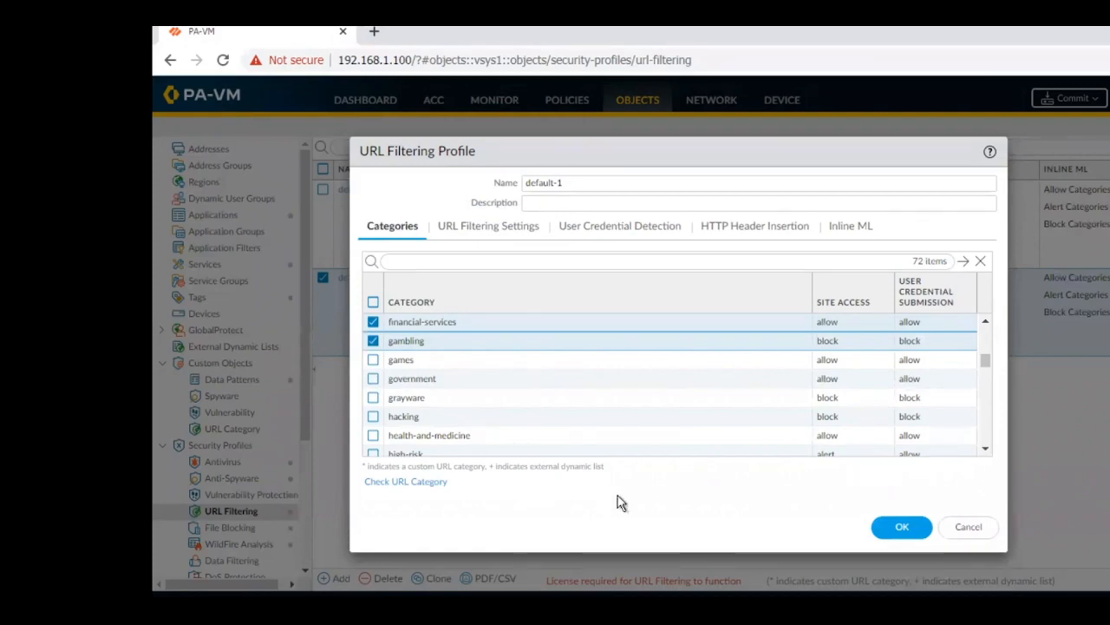
Switch to the PowerPoint presentation and insert a blank slide after slide 4
{"action": "mouse_move", "coordinate": [706, 611]}
{"action": "left_click", "coordinate": [713, 569]}
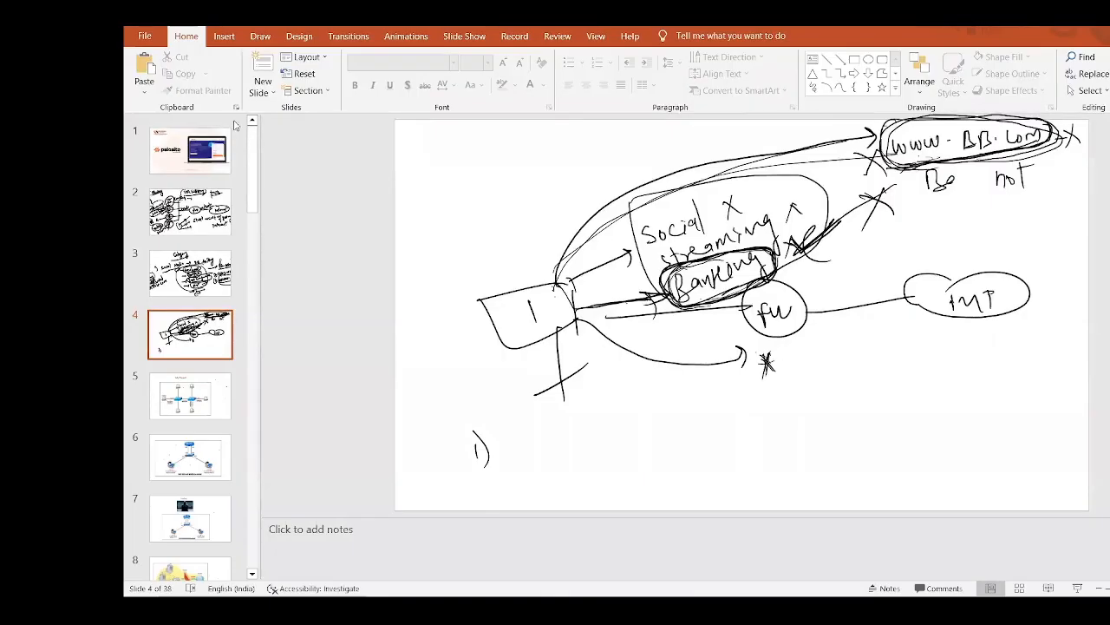
{"action": "left_click", "coordinate": [262, 66]}
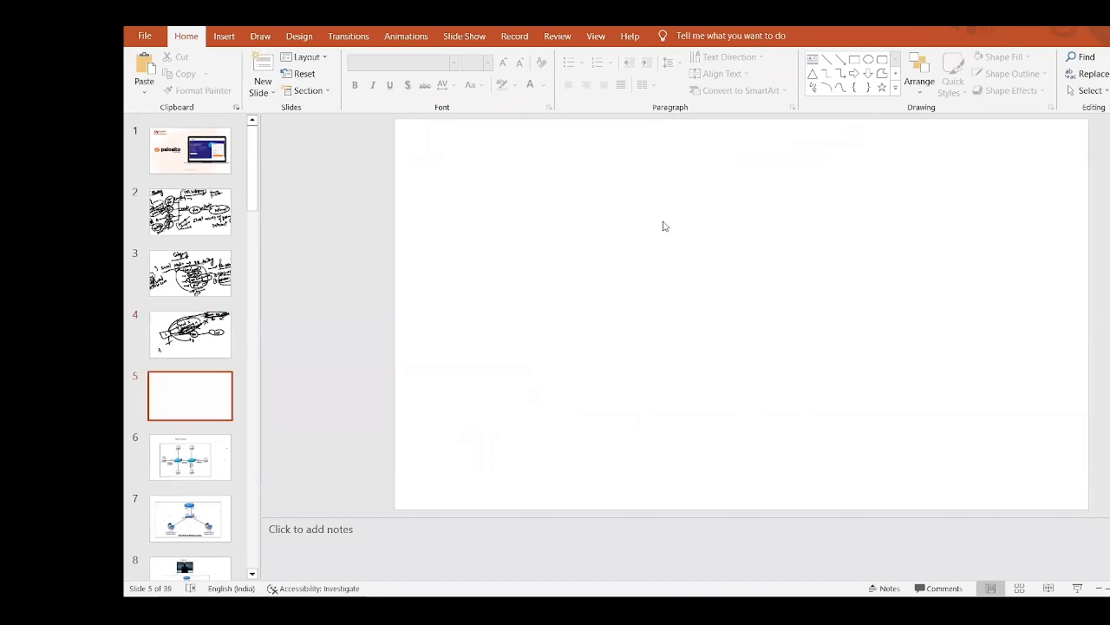
Draw a small box near the middle of the blank slide and handwrite "FW" inside it
{"action": "mouse_move", "coordinate": [611, 279]}
{"action": "left_mouse_down"}
{"action": "mouse_move", "coordinate": [620, 317]}
{"action": "mouse_move", "coordinate": [659, 304]}
{"action": "left_mouse_up"}
{"action": "left_click_drag", "start_coordinate": [623, 290], "coordinate": [630, 308]}
{"action": "left_click_drag", "start_coordinate": [623, 289], "coordinate": [633, 284]}
{"action": "left_click_drag", "start_coordinate": [626, 297], "coordinate": [656, 274]}
Handwrite "stateful" above the FW box and mark the word with an underline and a surrounding curve
{"action": "left_click_drag", "start_coordinate": [604, 234], "coordinate": [597, 255]}
{"action": "mouse_move", "coordinate": [608, 224]}
{"action": "left_mouse_down"}
{"action": "mouse_move", "coordinate": [610, 246]}
{"action": "mouse_move", "coordinate": [631, 227]}
{"action": "left_mouse_up"}
{"action": "mouse_move", "coordinate": [626, 210]}
{"action": "left_mouse_down"}
{"action": "mouse_move", "coordinate": [637, 233]}
{"action": "mouse_move", "coordinate": [671, 209]}
{"action": "left_mouse_up"}
{"action": "left_click_drag", "start_coordinate": [663, 165], "coordinate": [691, 196]}
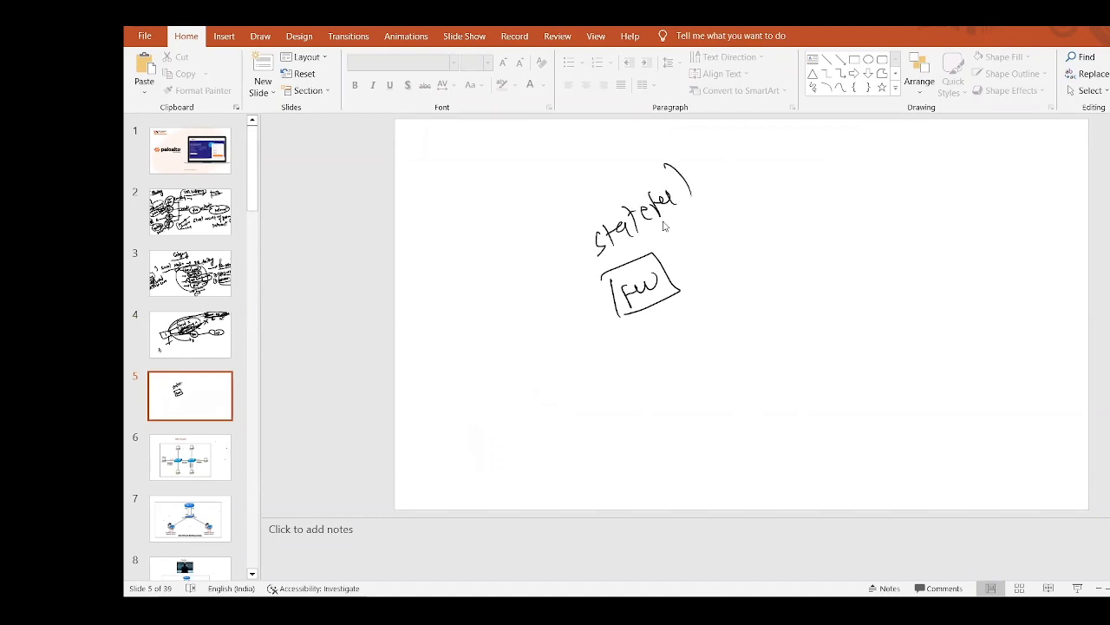
{"action": "left_click_drag", "start_coordinate": [595, 262], "coordinate": [684, 215]}
{"action": "left_click_drag", "start_coordinate": [679, 148], "coordinate": [709, 193]}
{"action": "mouse_move", "coordinate": [547, 216]}
{"action": "left_mouse_down"}
{"action": "mouse_move", "coordinate": [685, 137]}
{"action": "mouse_move", "coordinate": [583, 282]}
{"action": "left_mouse_up"}
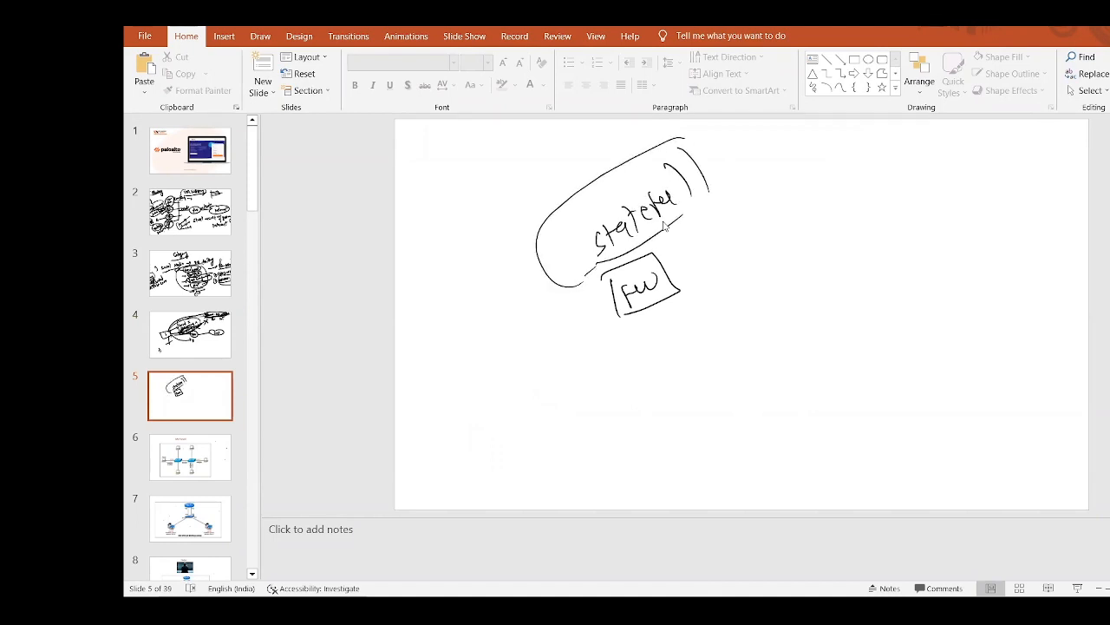